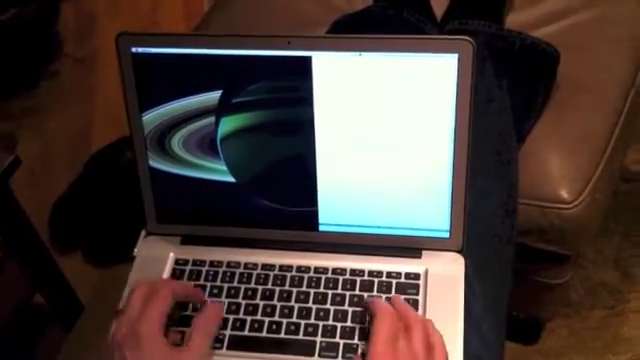
Evaluate the shadertone start form to open the blue-to-magenta gradient shader window.
key(Return)
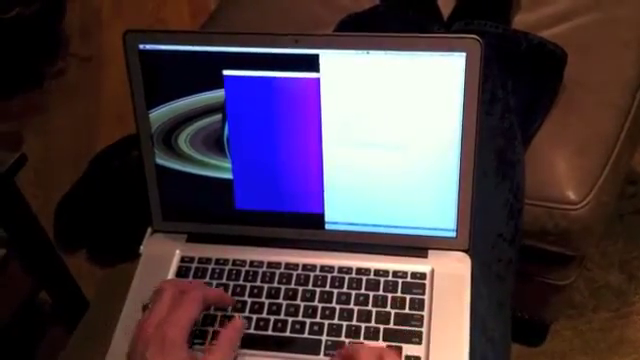
Enlarge the gradient window and switch its colours repeatedly between red and blue-magenta.
key(Left)
key(Left)
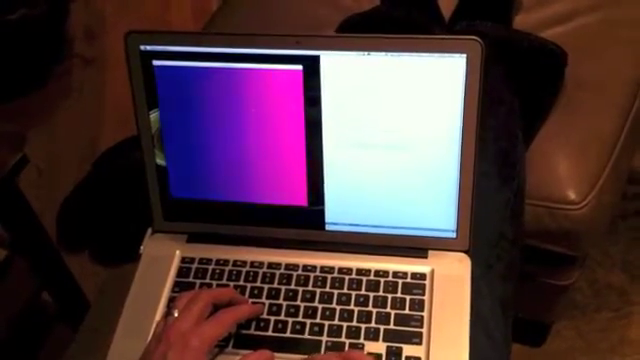
key(Left)
key(Right)
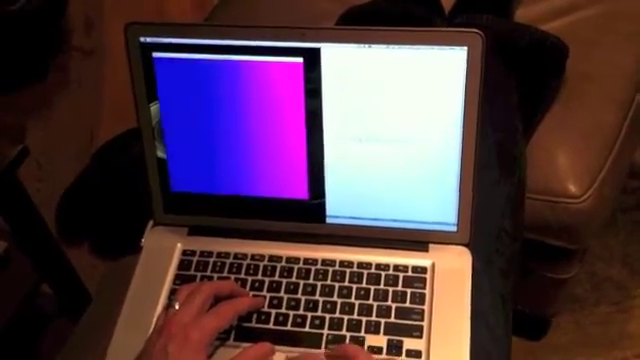
key(Left)
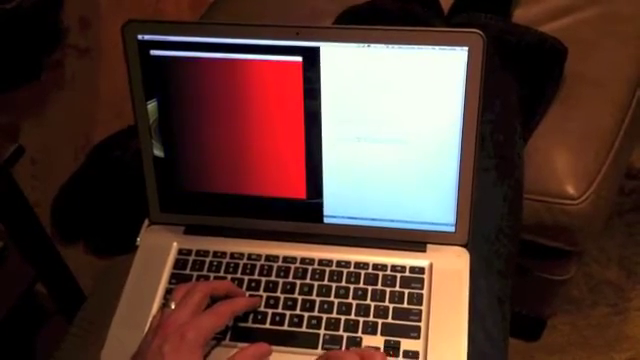
key(Right)
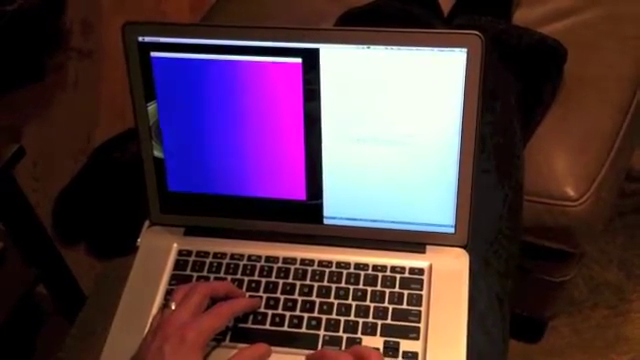
key(Left)
key(Right)
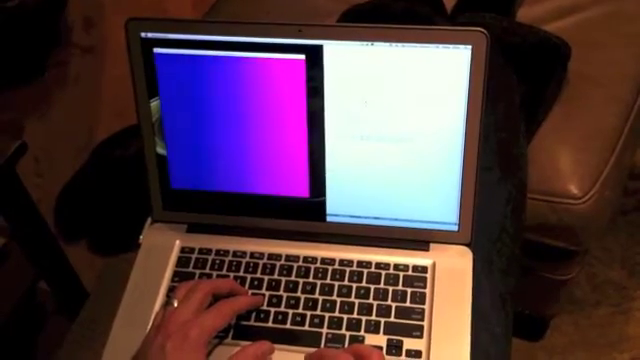
key(Left)
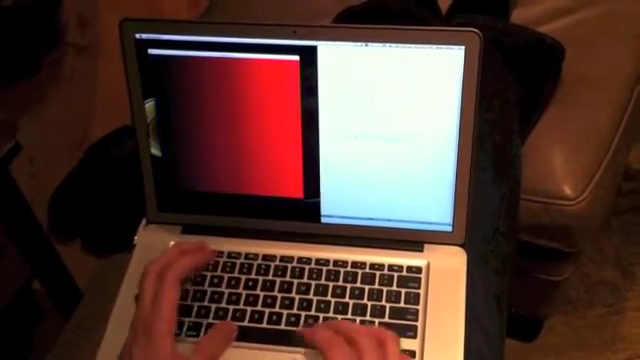
key(Right)
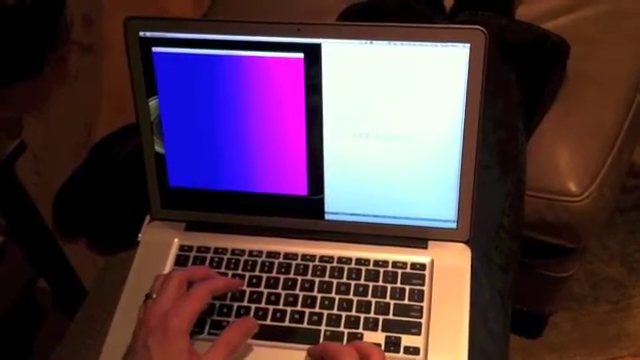
key(Left)
key(Right)
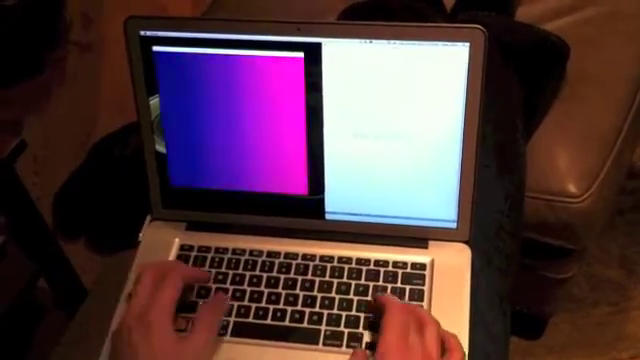
Recolour the gradient green-yellow, teal-red, blue-magenta, then light blue-pink, and close the window.
key(Right)
key(Right)
key(Right)
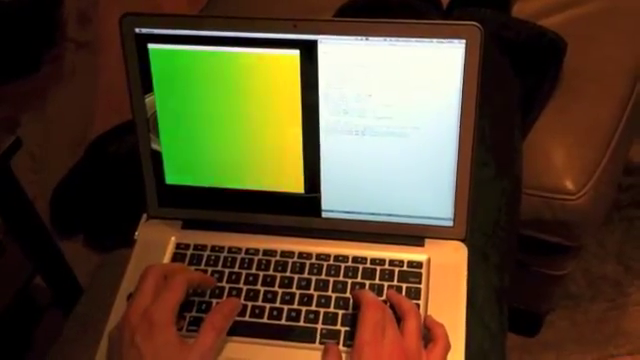
key(Right)
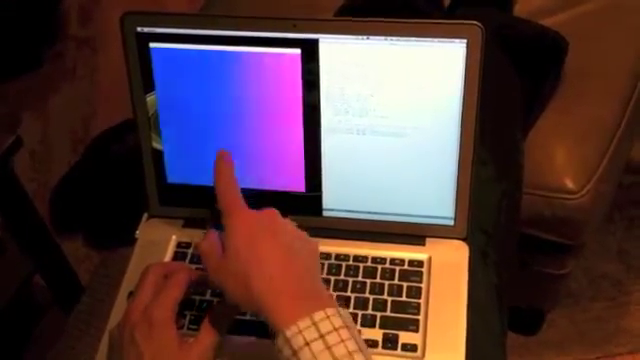
key(Right)
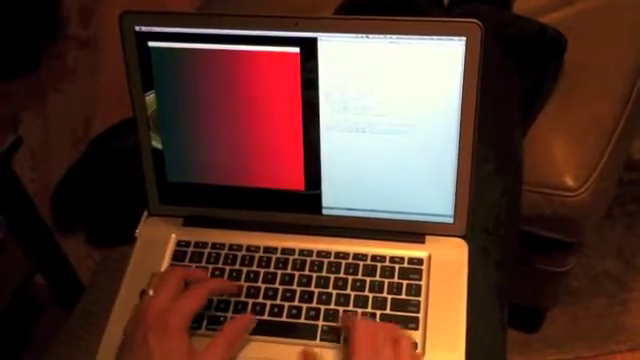
key(Right)
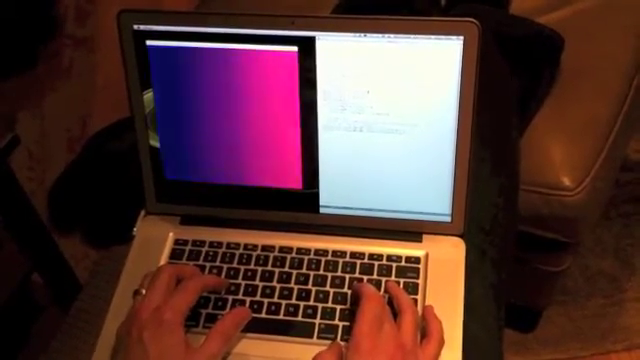
key(Right)
key(Right)
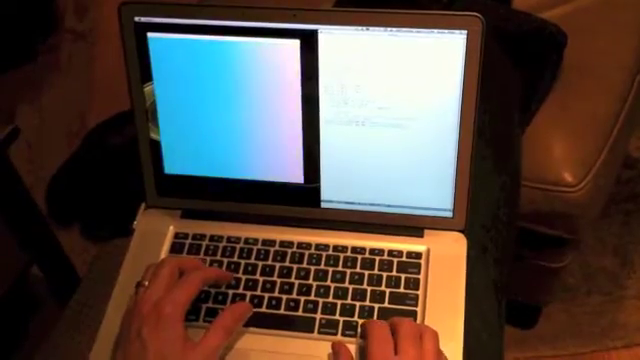
key(Right)
key(Right)
key(Right)
key(Right)
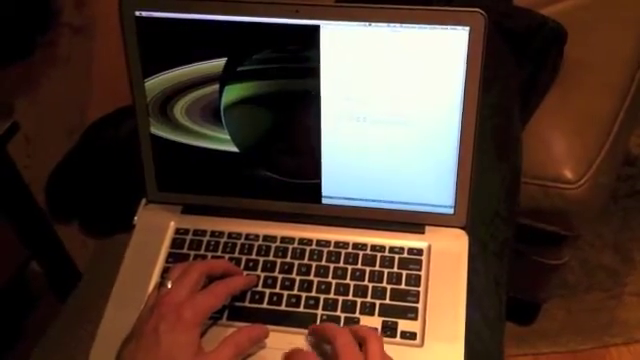
Start the audio waveform visualization and thicken its curve into a glowing band.
key(Right)
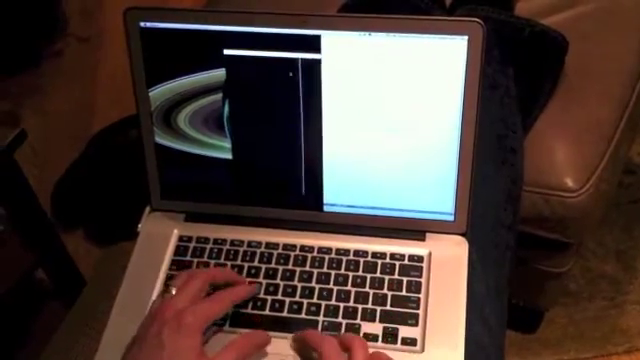
key(Right)
key(Right)
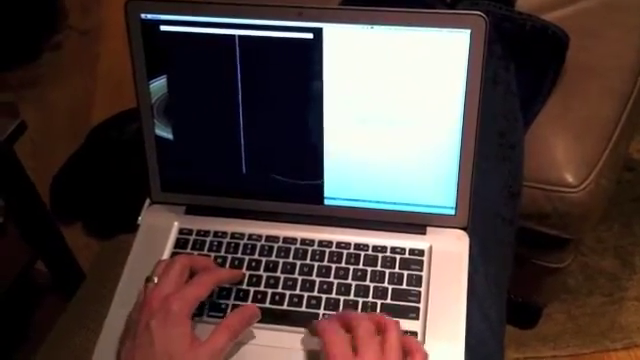
key(Right)
key(Right)
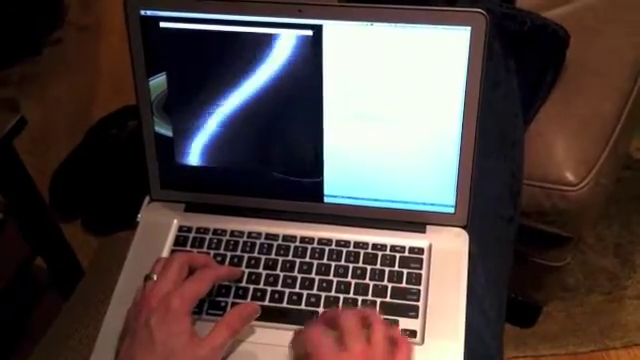
Reshape the glowing waveform curve twice more, then start the noise pattern visualization.
key(Right)
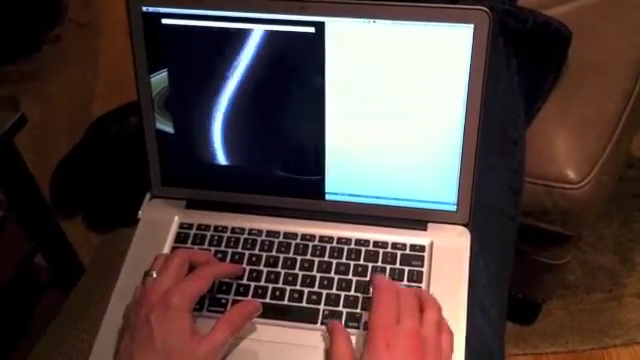
key(Right)
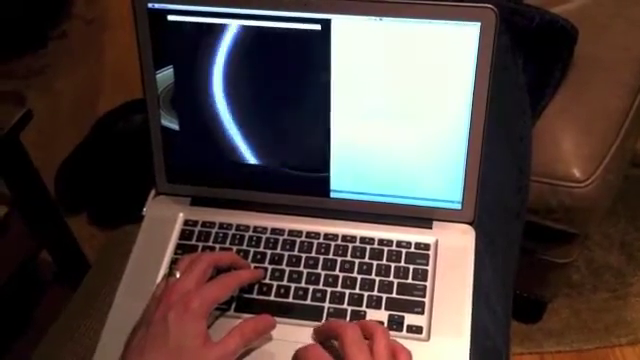
key(Right)
key(Right)
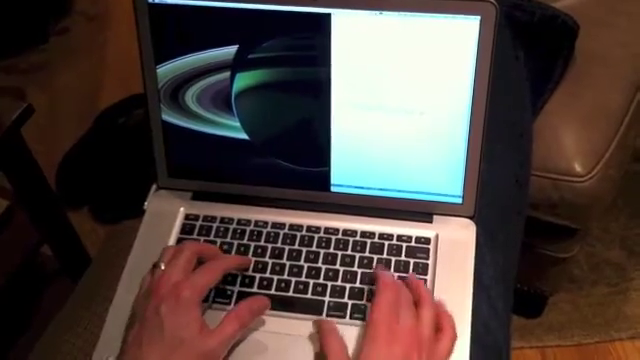
key(Right)
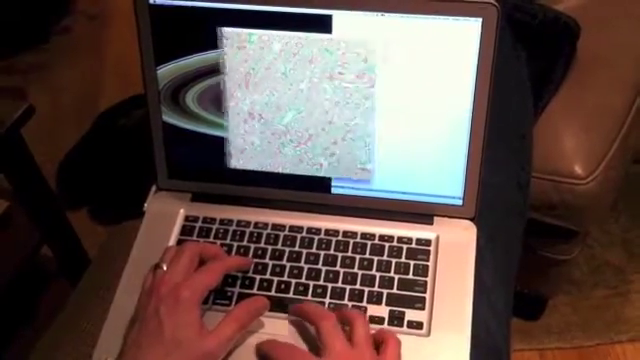
Enlarge the noise window and reshape its texture into wavy swirls, then a finer mottled pattern.
key(Right)
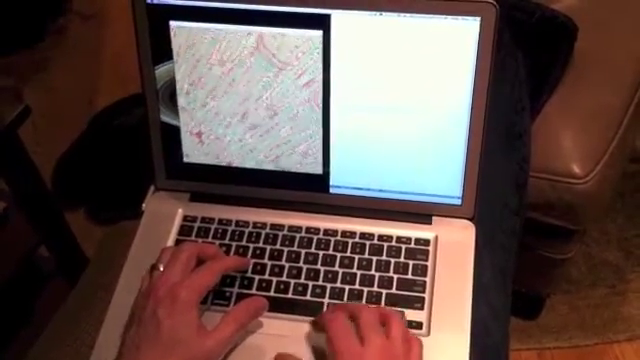
key(Right)
key(Right)
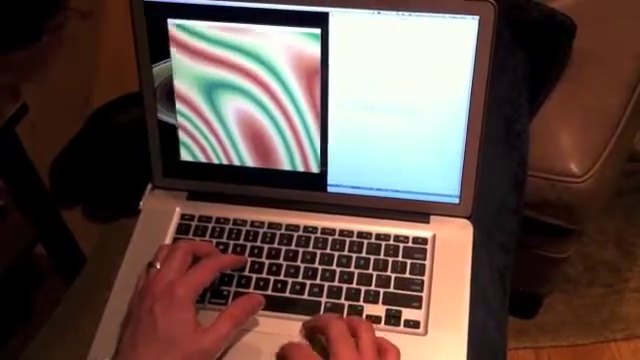
key(Right)
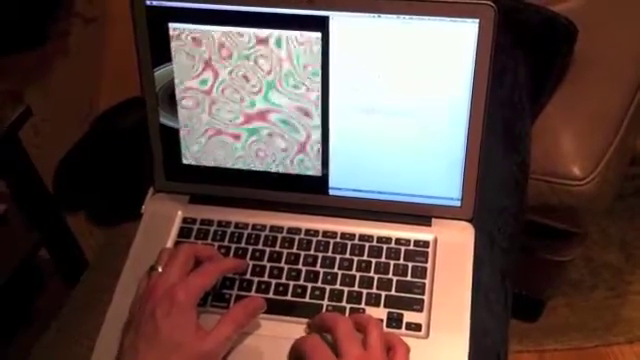
key(Right)
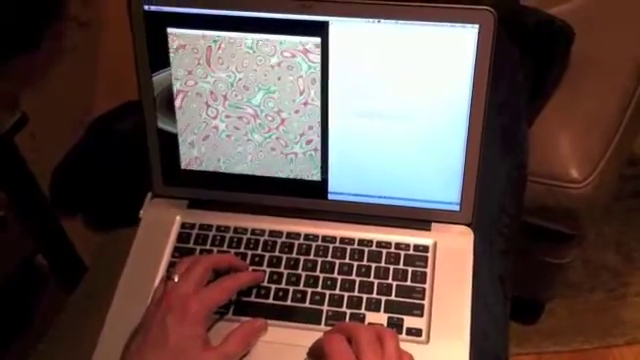